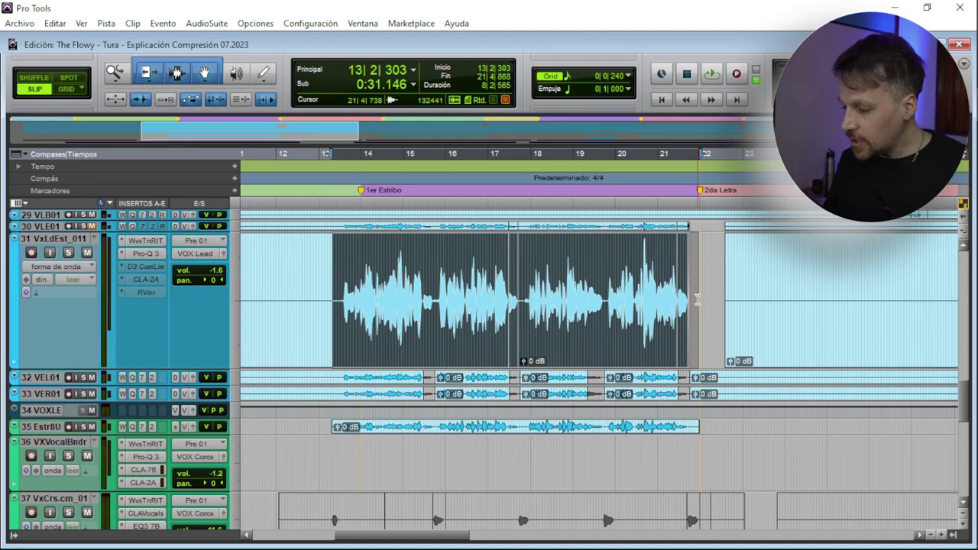
Examine the loud peaks and quiet passages of the lead vocal on track 31 between bars 14 and 20
left_click_drag(396, 269, 404, 269)
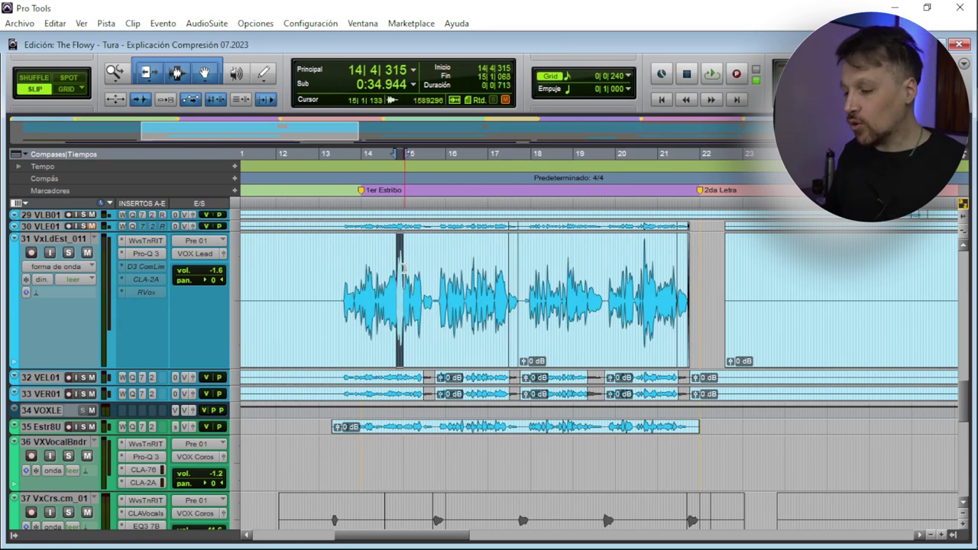
key("ctrl+]")
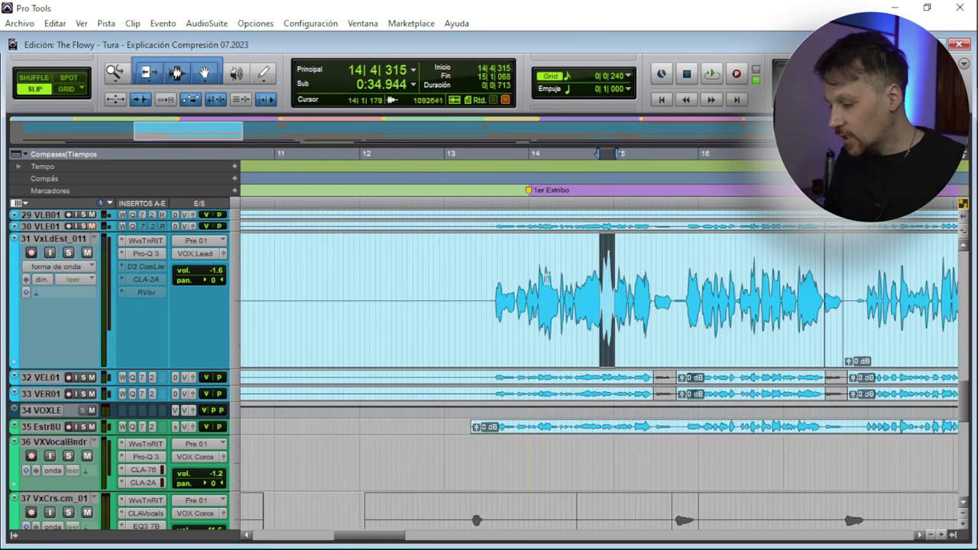
left_click_drag(601, 265, 670, 280)
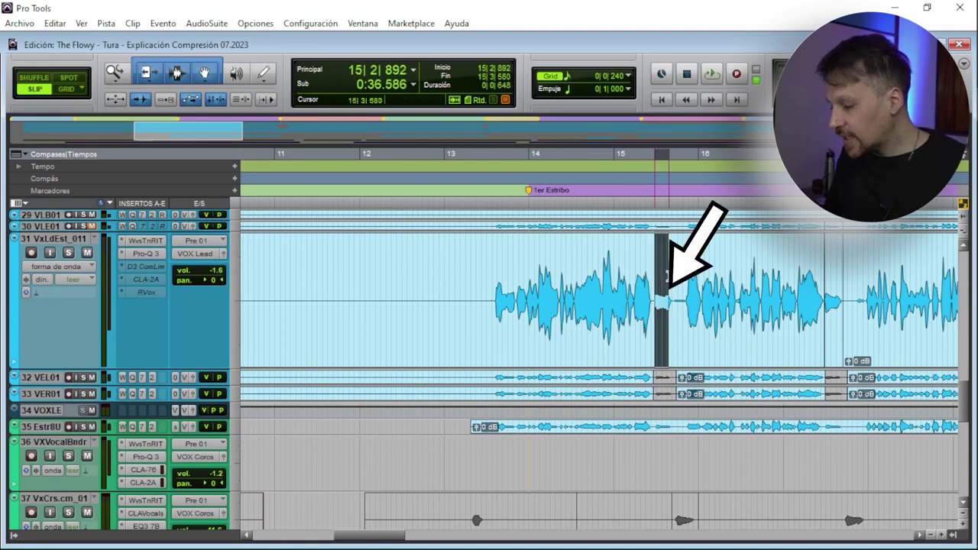
scroll(739, 293, "right", 3)
scroll(739, 292, "right", 2)
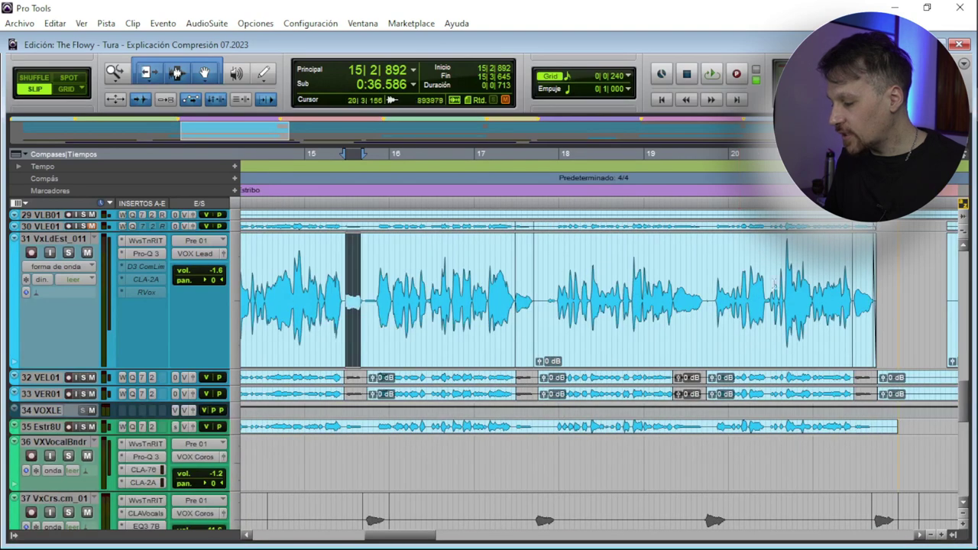
left_click_drag(785, 263, 795, 260)
left_click_drag(732, 289, 715, 289)
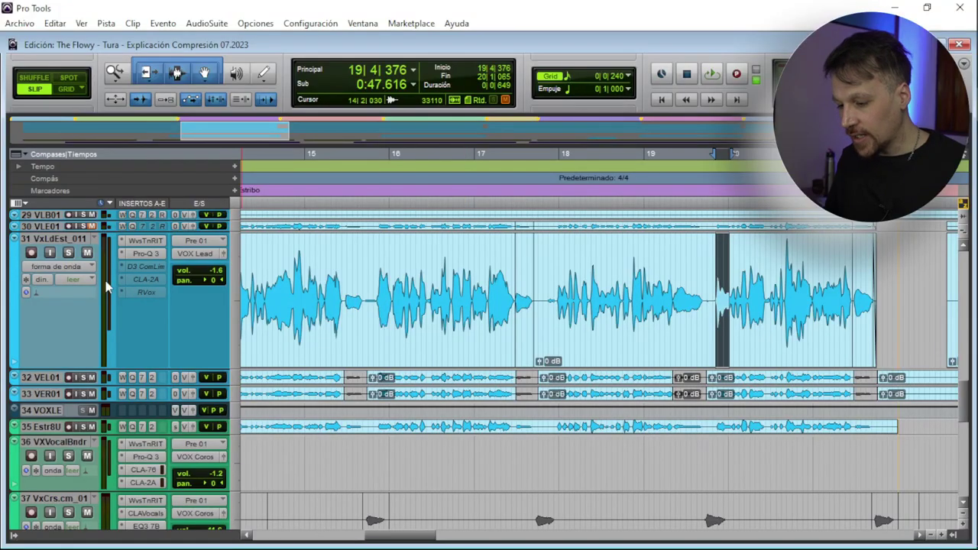
Play the soloed lead vocal from just before its first phrase in bar 13
scroll(272, 311, "left", 2)
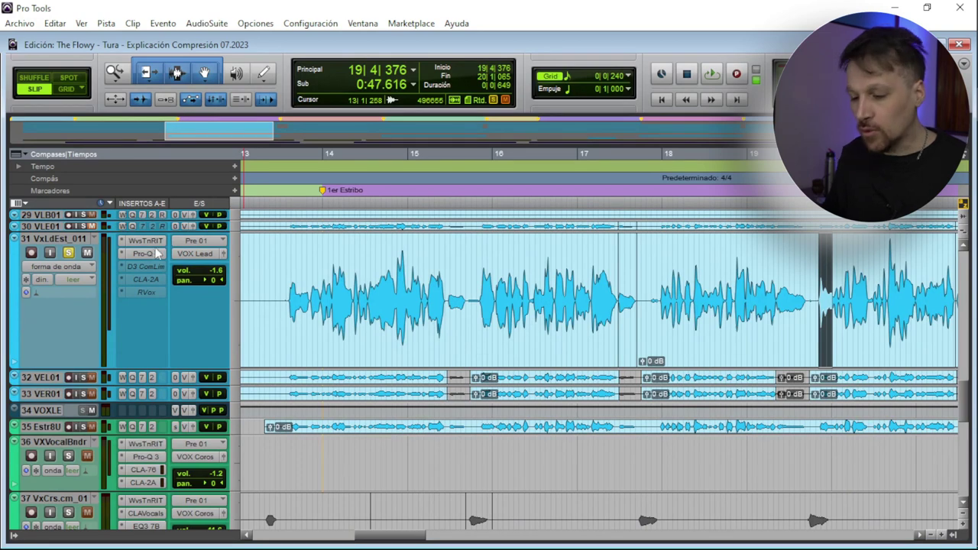
left_click(281, 280)
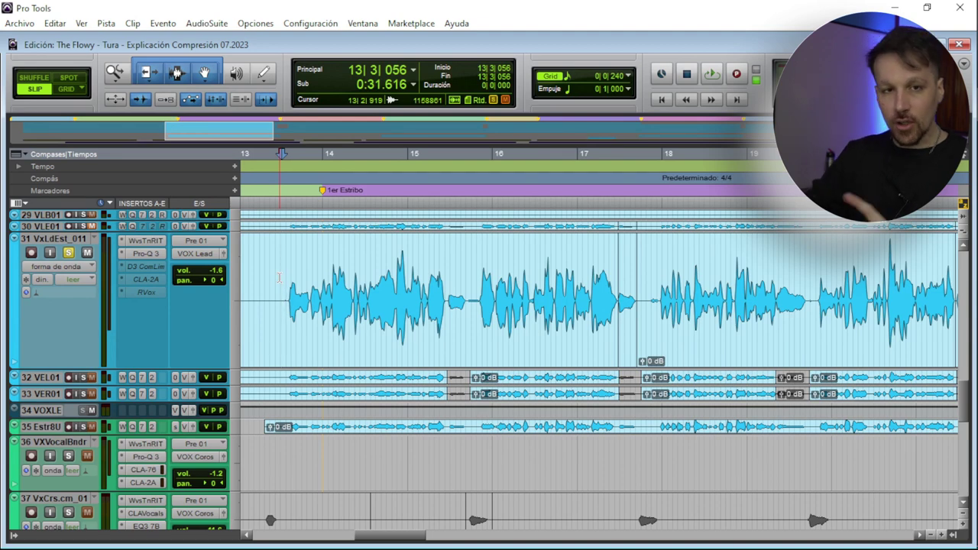
key("space")
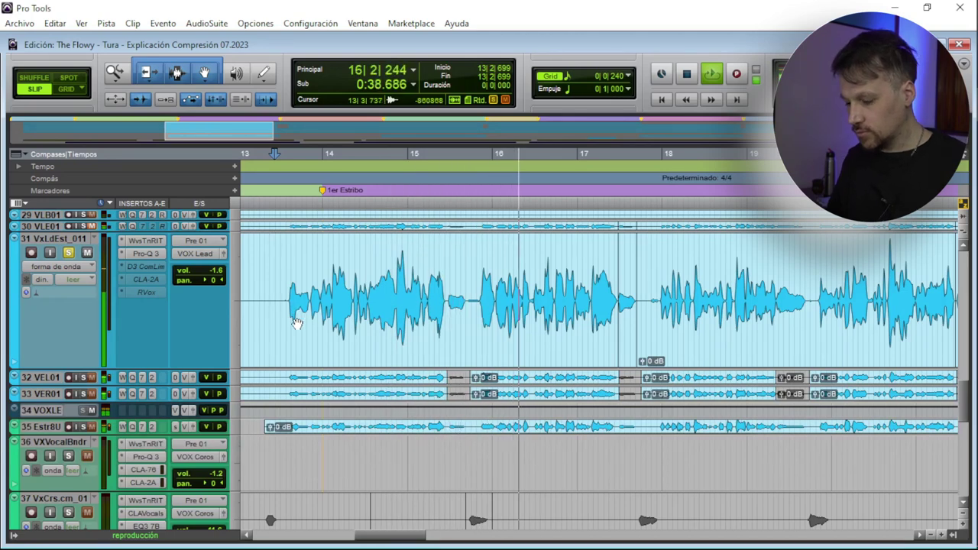
Lower the Dyn3 compressor's threshold to -23.0 dB while playing the quiet vocal passage between beats 2 and 4 of bar 18
key("r")
scroll(434, 324, "right", 1)
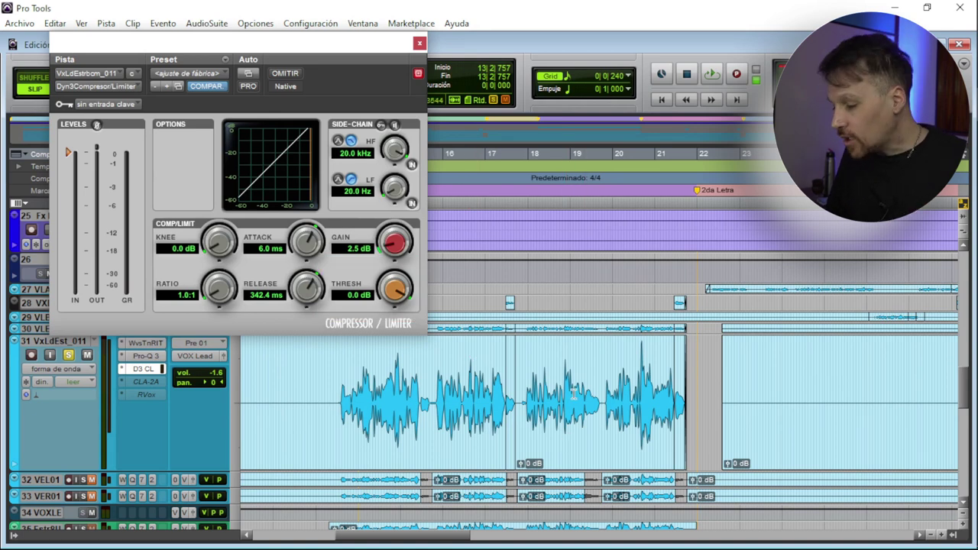
key("t")
scroll(626, 399, "right", 3)
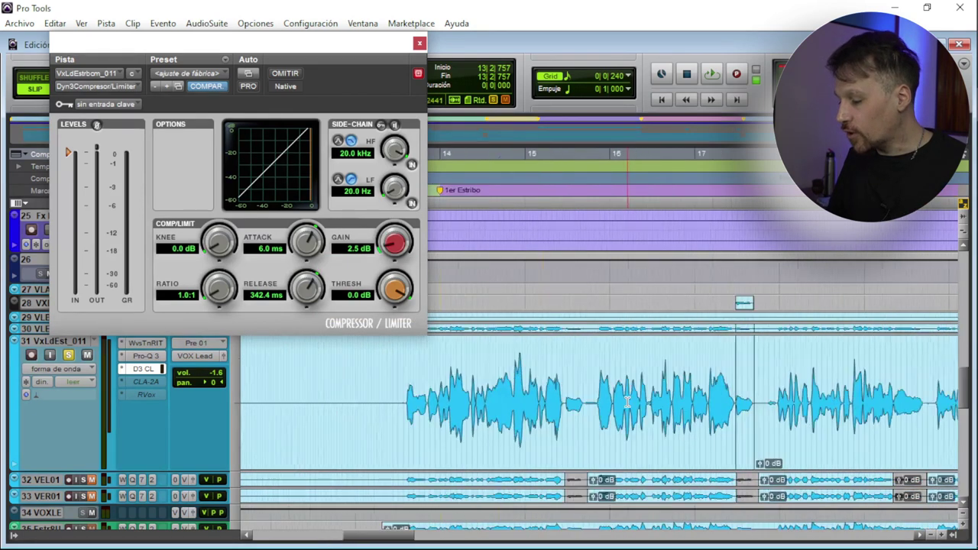
left_click_drag(719, 395, 747, 405)
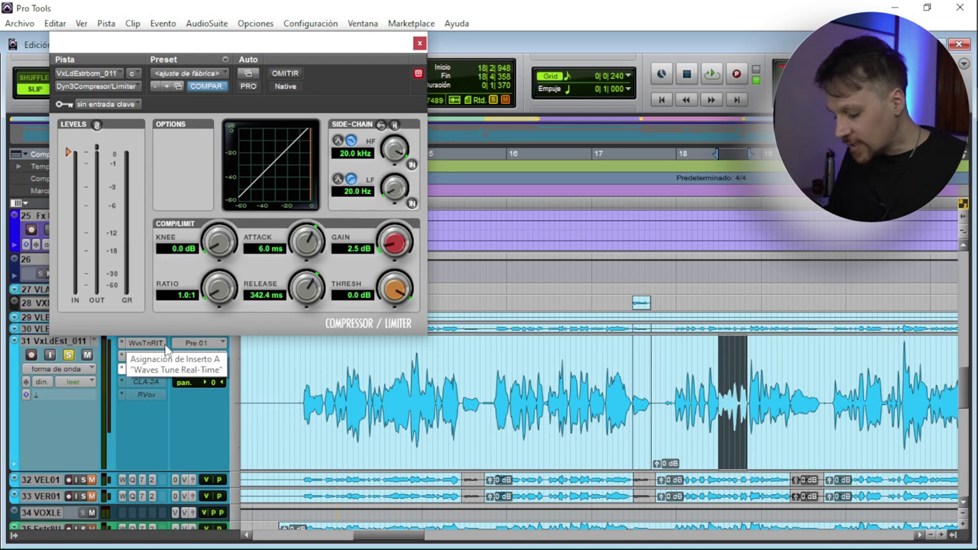
key("space")
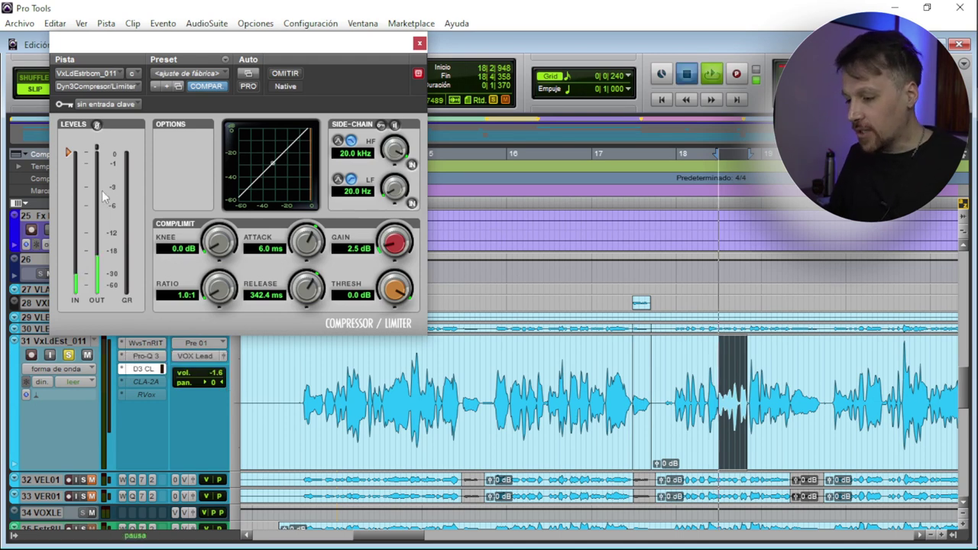
left_click_drag(69, 153, 68, 260)
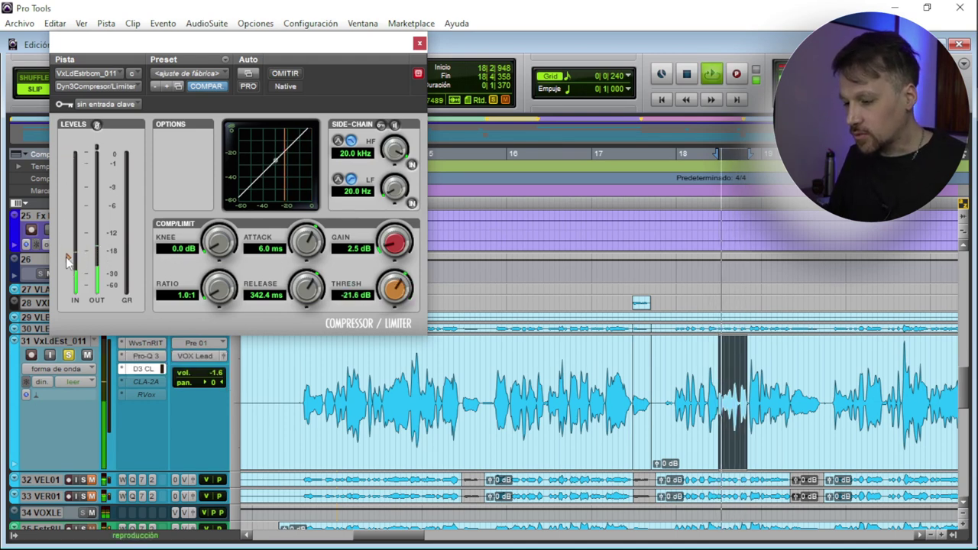
key("space")
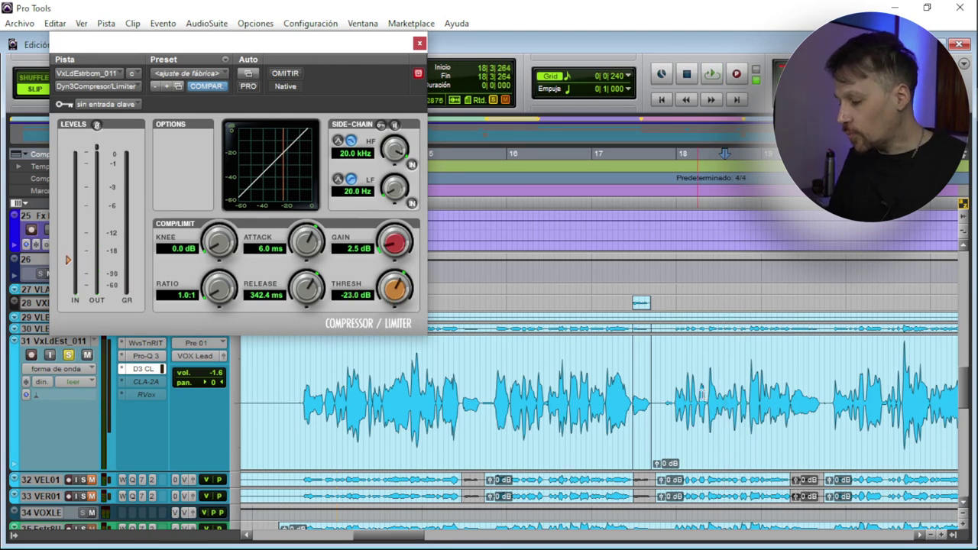
Play the vocal from the end of bar 17 to check its level against the threshold, and select the quiet bar 18 passage
key("space")
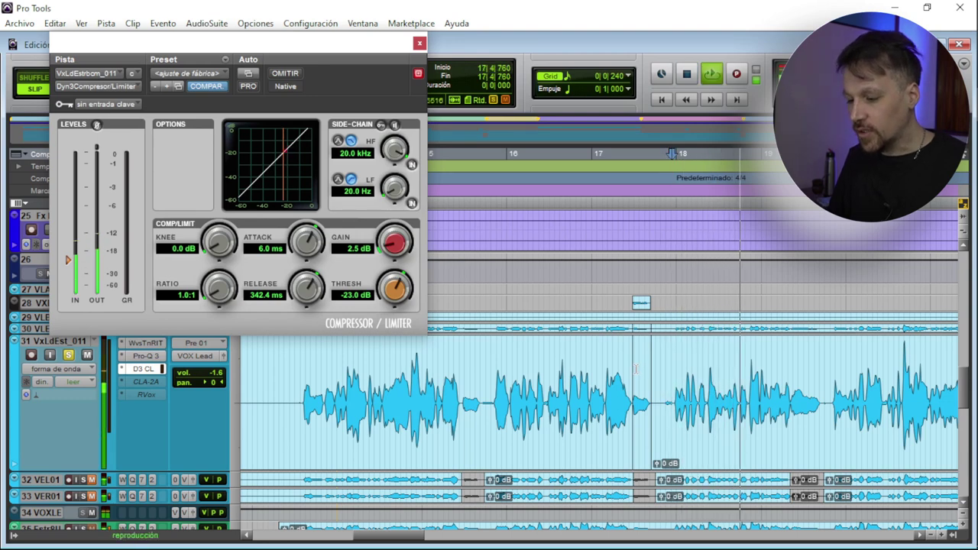
key("space")
left_click_drag(717, 382, 746, 387)
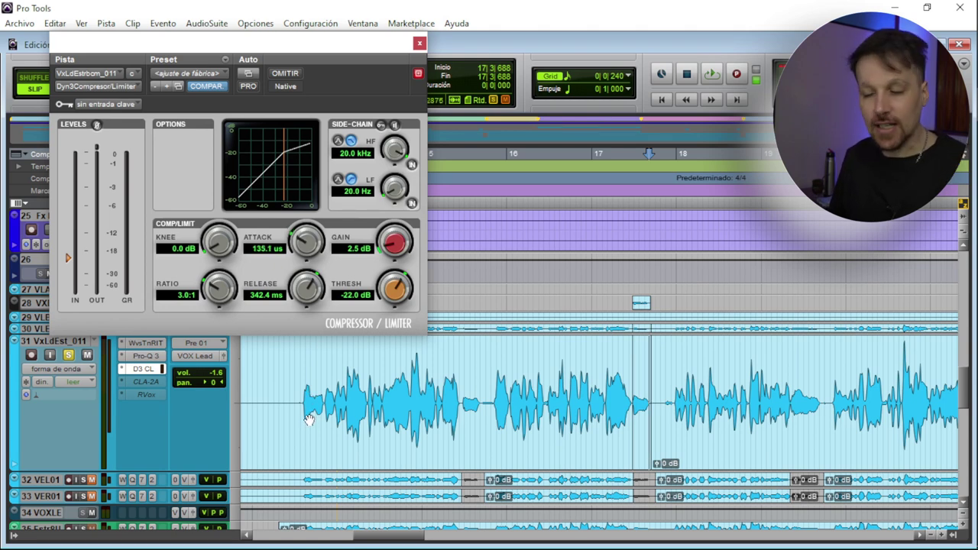
Listen to the compressed vocal from its first phrase in bar 13
left_click(318, 402)
key("space")
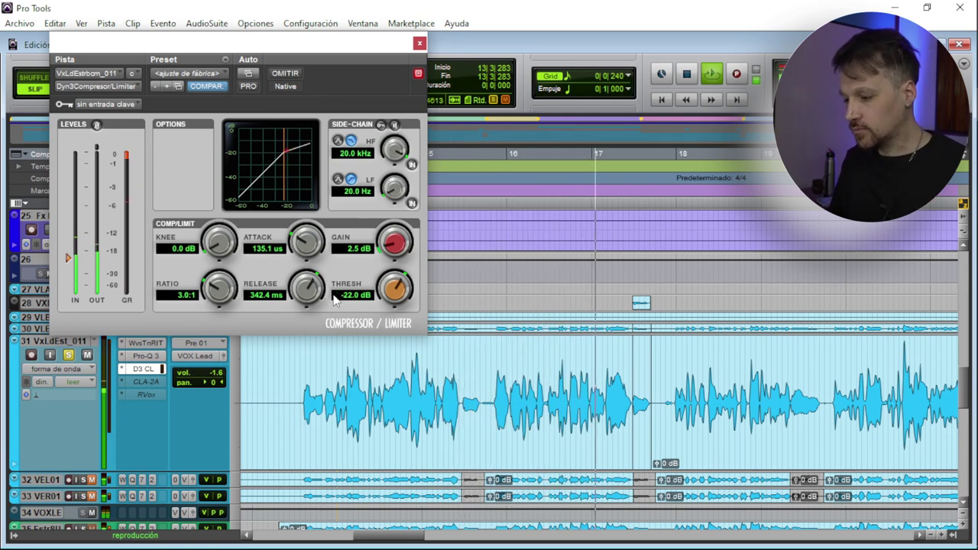
key("space")
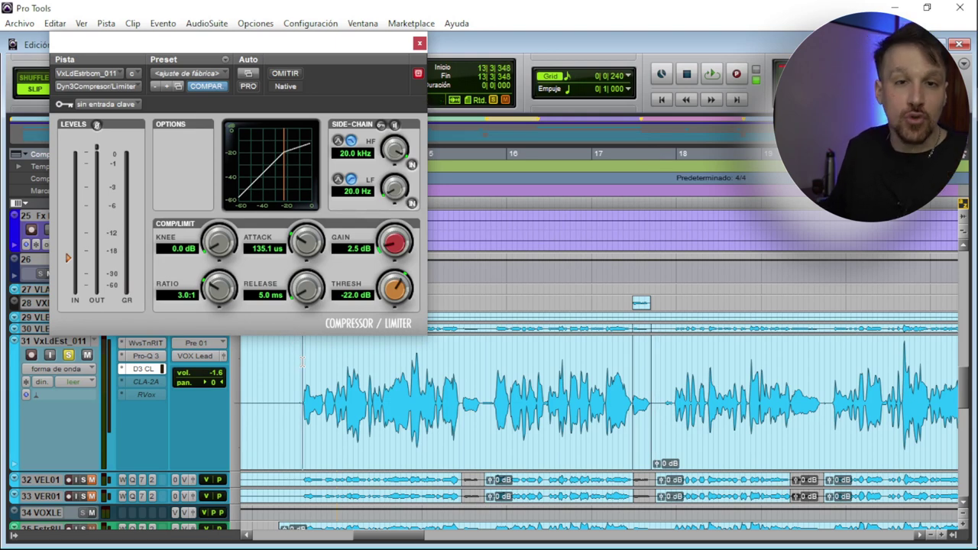
Listen to the vocal with the 5.0 ms release from bar 13, from bar 14 and from bar 17
left_click(302, 365)
key("space")
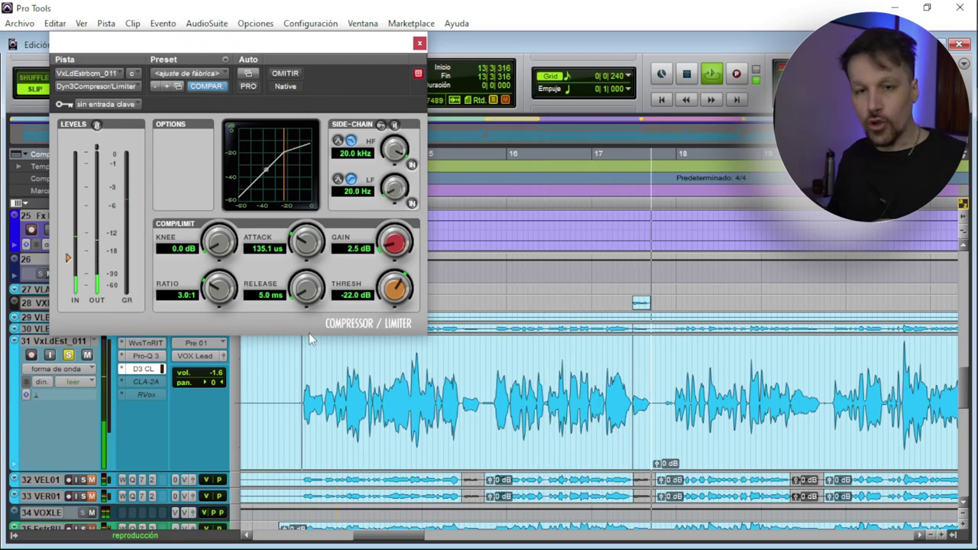
key("space")
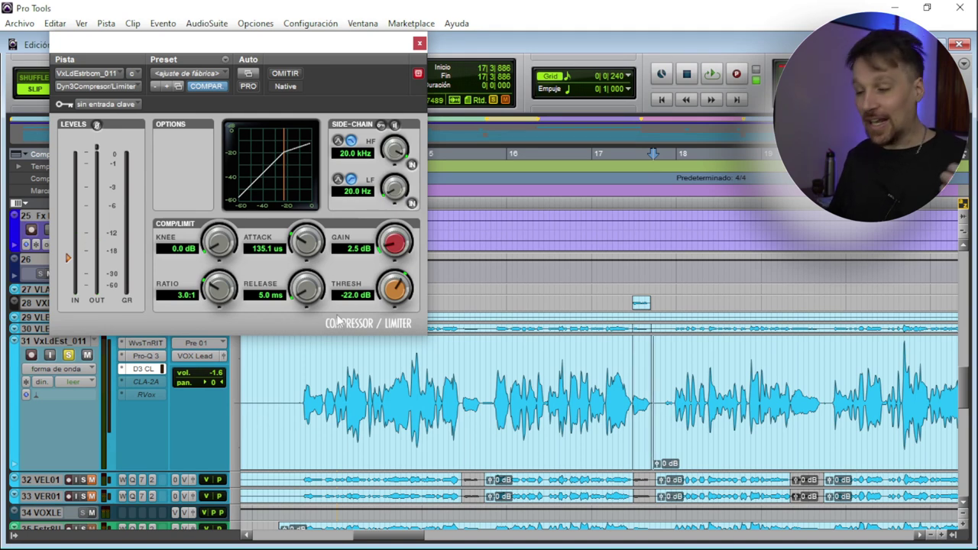
left_click(392, 382)
key("space")
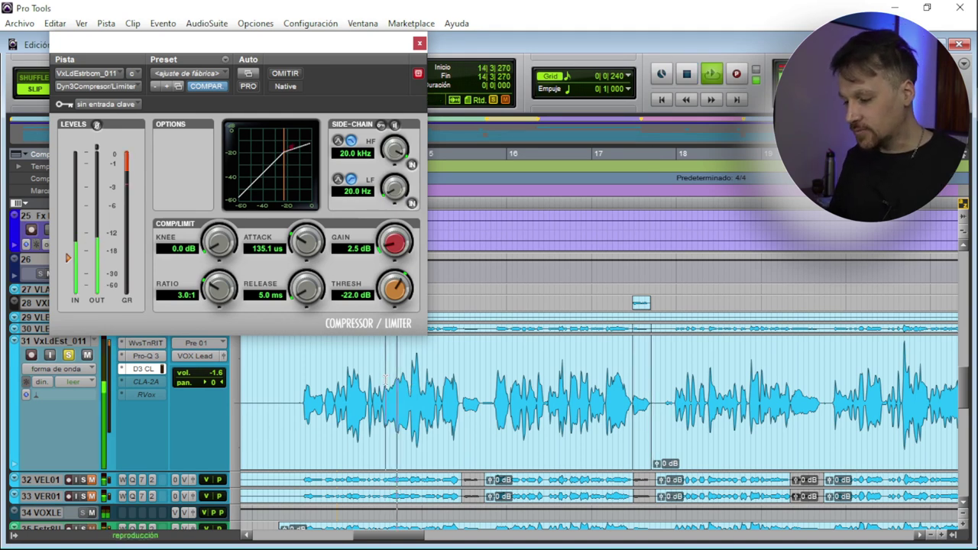
key("space")
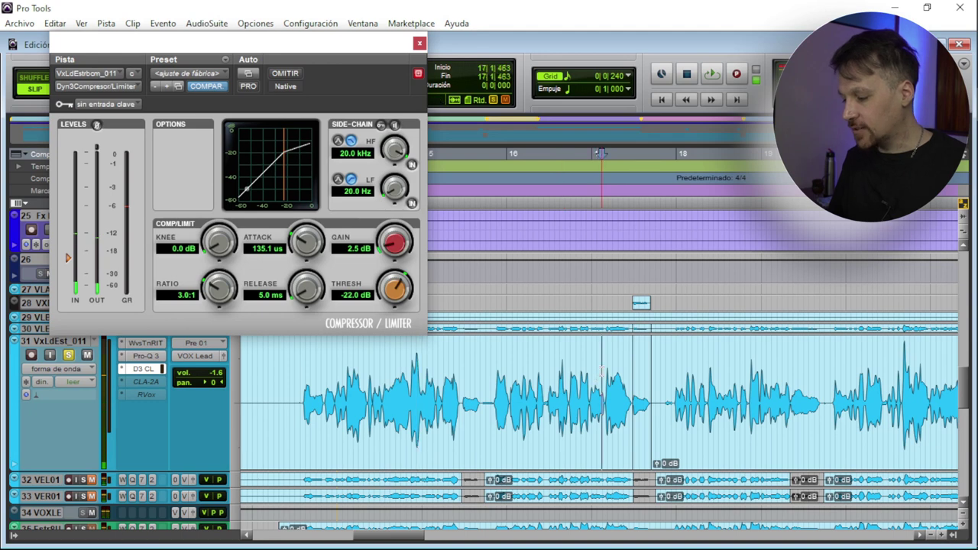
key("space")
key("space")
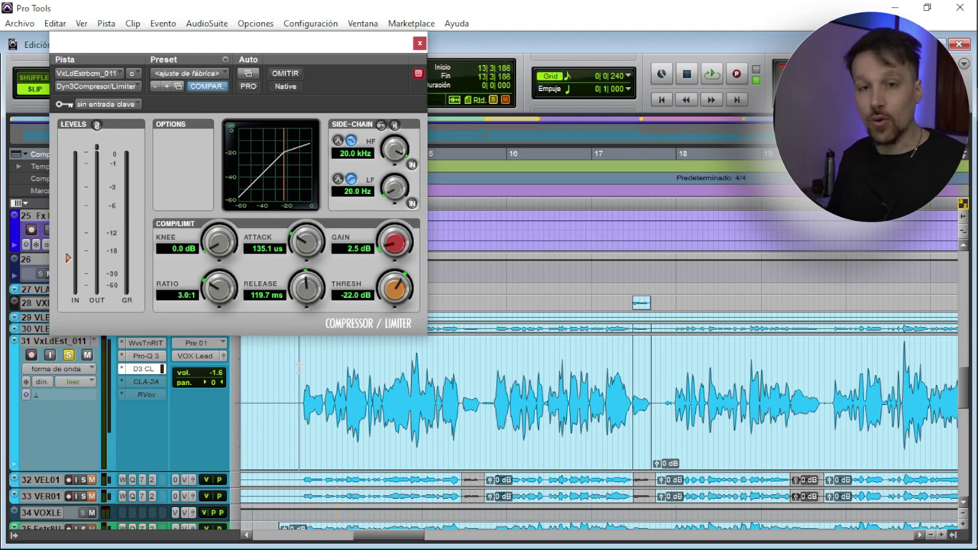
Set the compressor's release to about 194.3 ms while playing the vocal from bar 13
key("space")
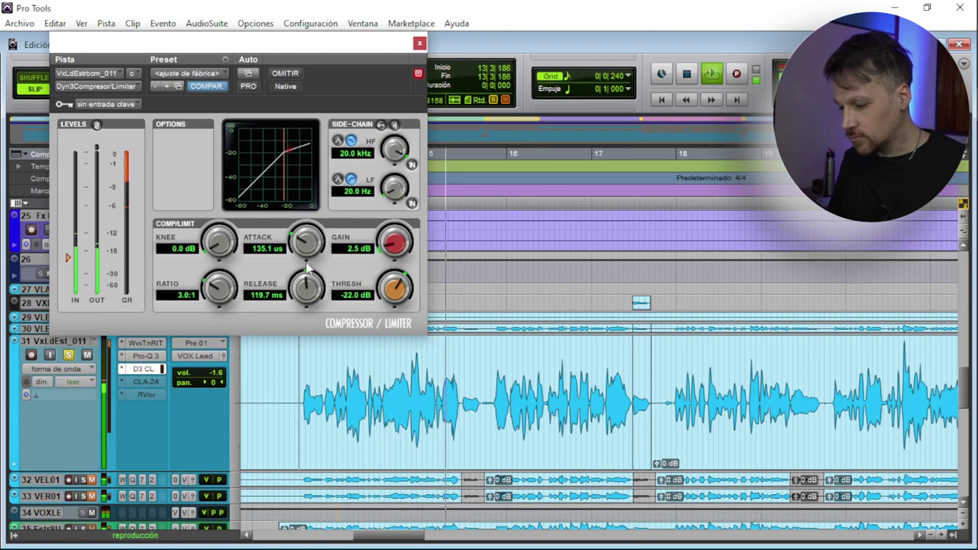
left_click_drag(302, 290, 309, 281)
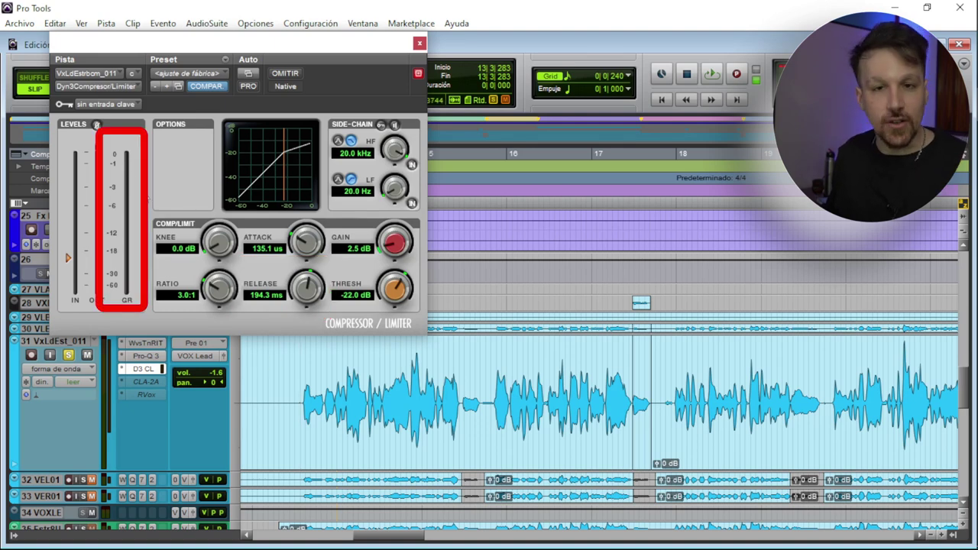
Play the first two vocal phrases and adjust the compressor to an 8.8:1 ratio, 197.5 ms release and 82.8 us attack
left_click_drag(302, 397, 644, 403)
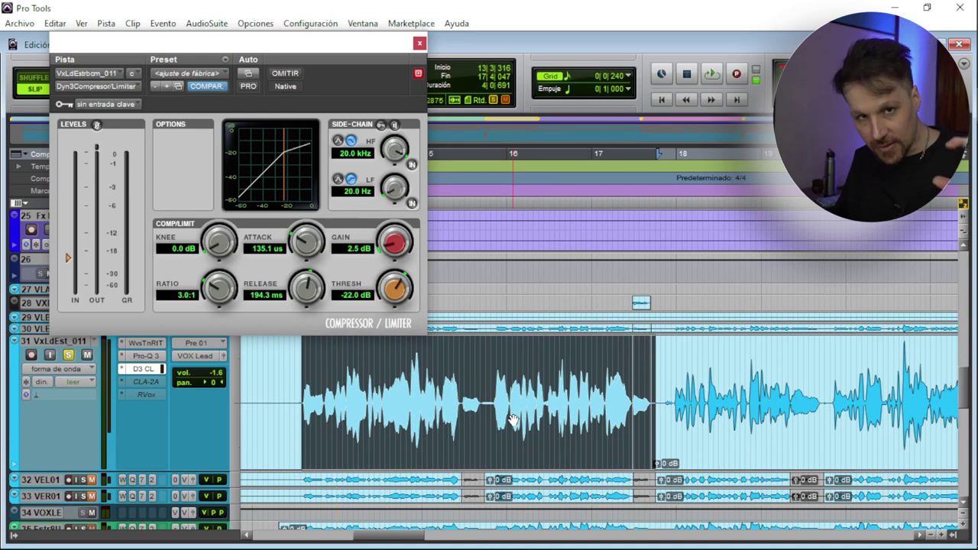
key("space")
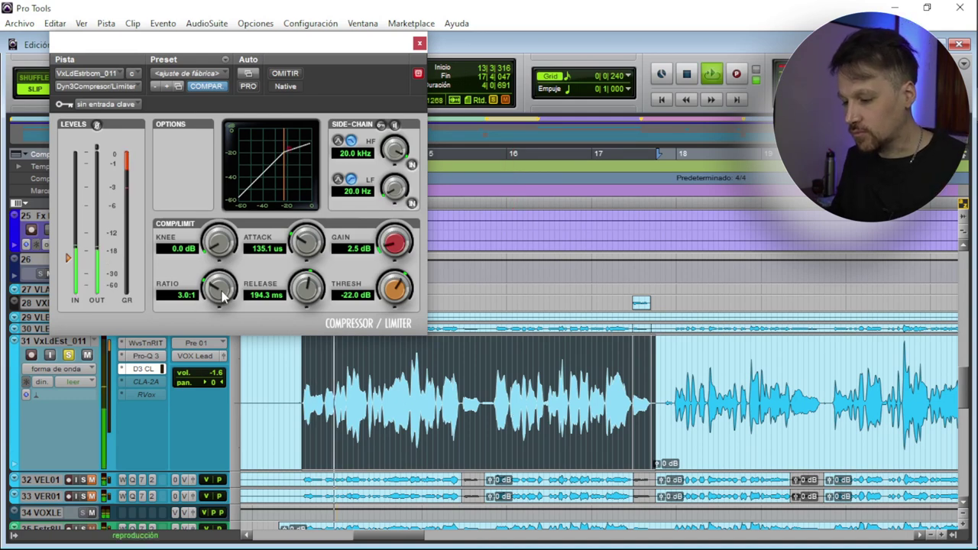
left_click_drag(220, 297, 235, 214)
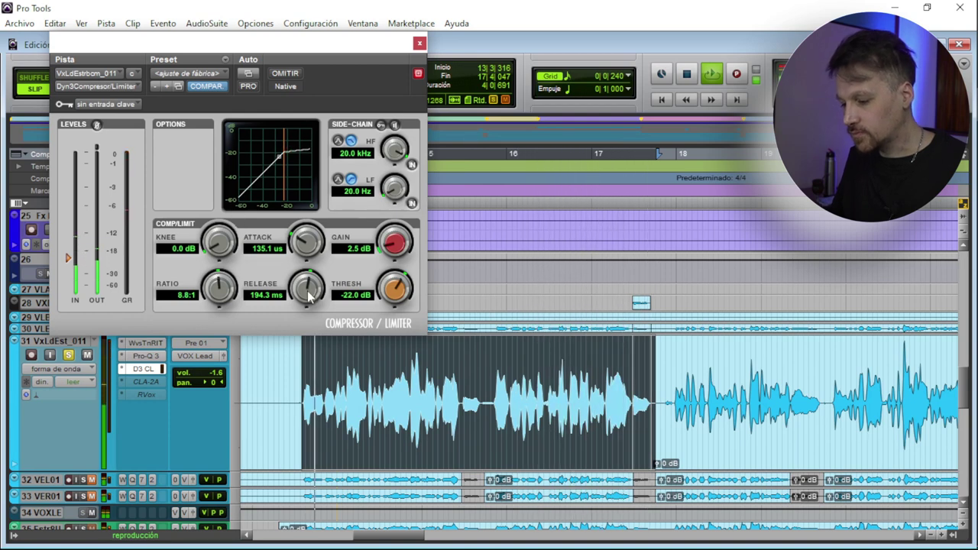
left_click_drag(305, 289, 304, 288)
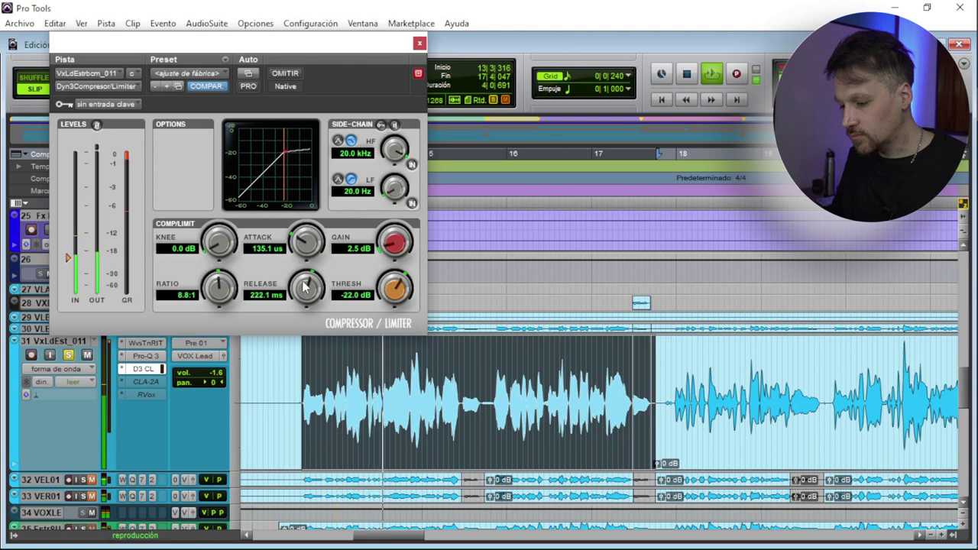
left_click_drag(305, 249, 304, 304)
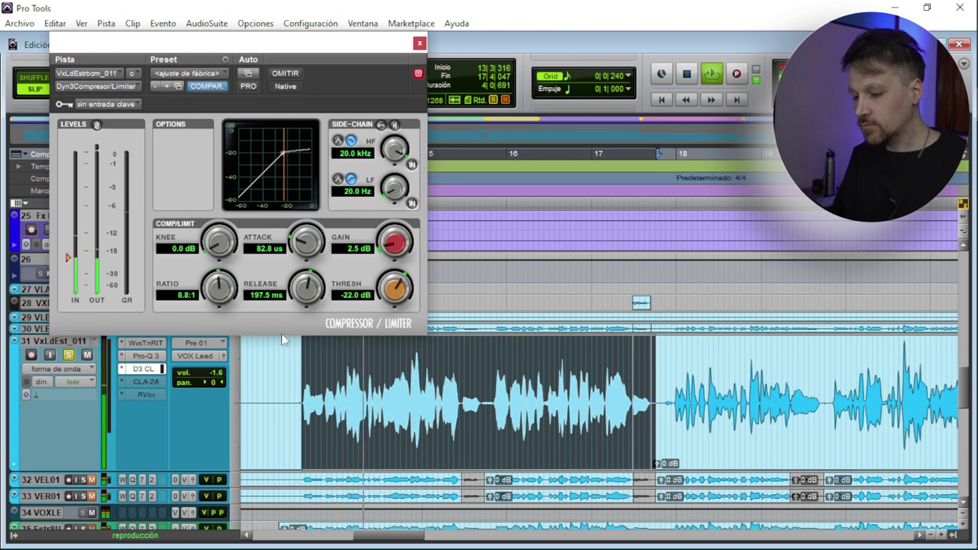
Bypass and re-enable the compressor to compare the sound, and raise its make-up gain to about 3.1 dB
left_click(298, 73)
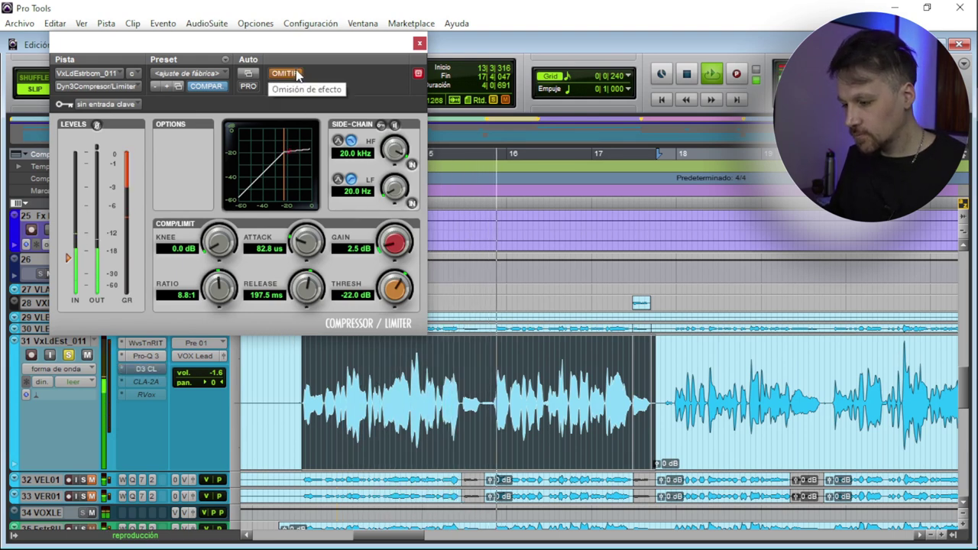
left_click(298, 73)
left_click_drag(387, 236, 385, 229)
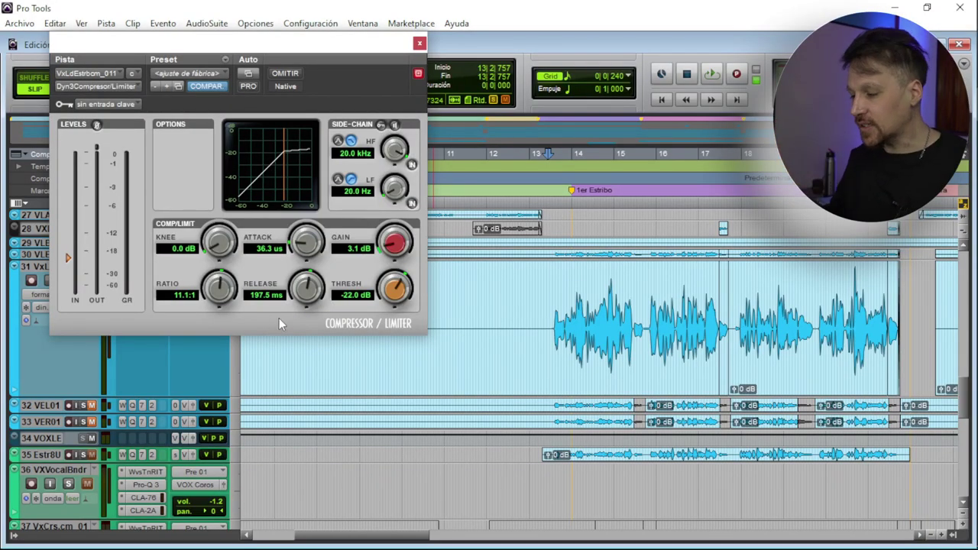
Close the compressor, select the lead vocal from bar 13 to bar 21, and commit the selection to a new track
left_click(419, 44)
left_click_drag(544, 315, 907, 349)
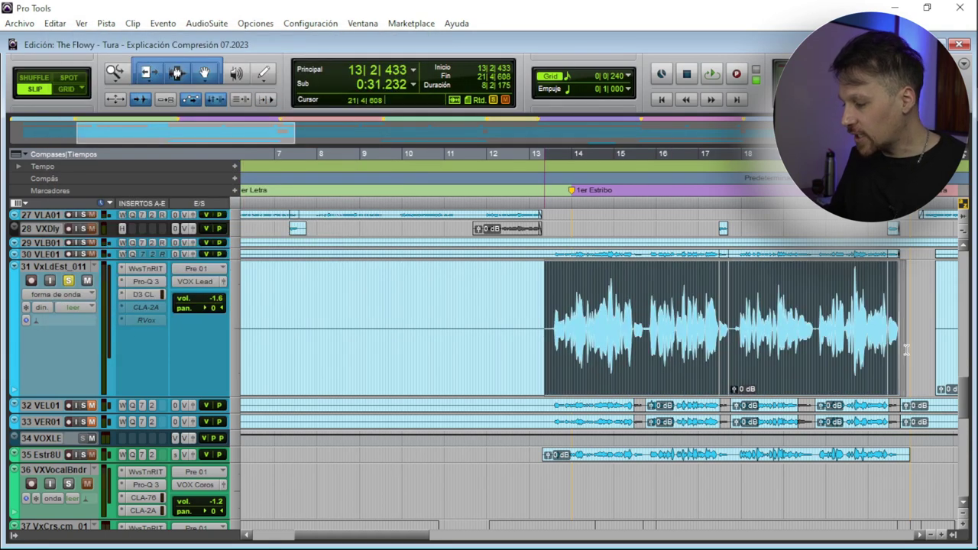
right_click(65, 276)
left_click(92, 343)
left_click(554, 329)
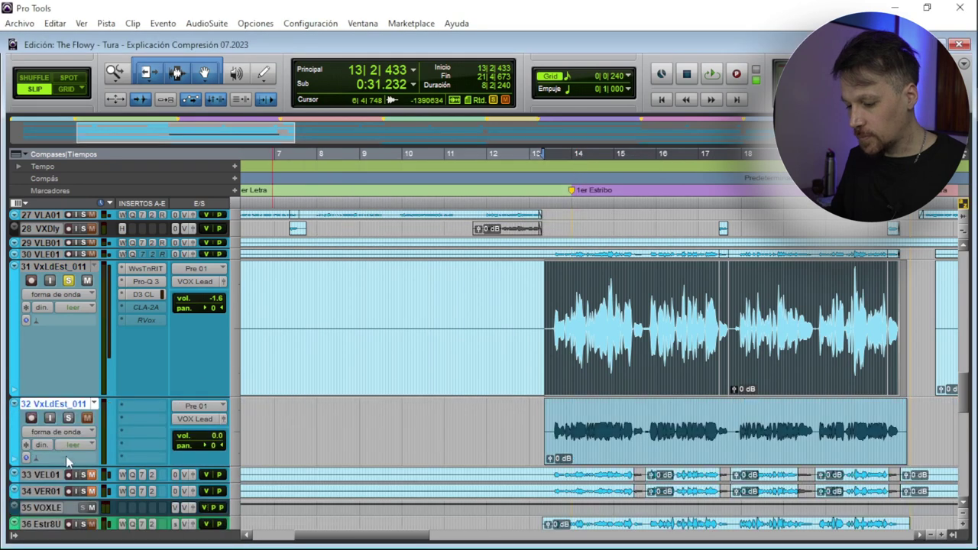
Enlarge the height of the new rendered vocal track to match the original above it, and clear the selection
left_click_drag(71, 466, 73, 547)
scroll(406, 457, "right", 3)
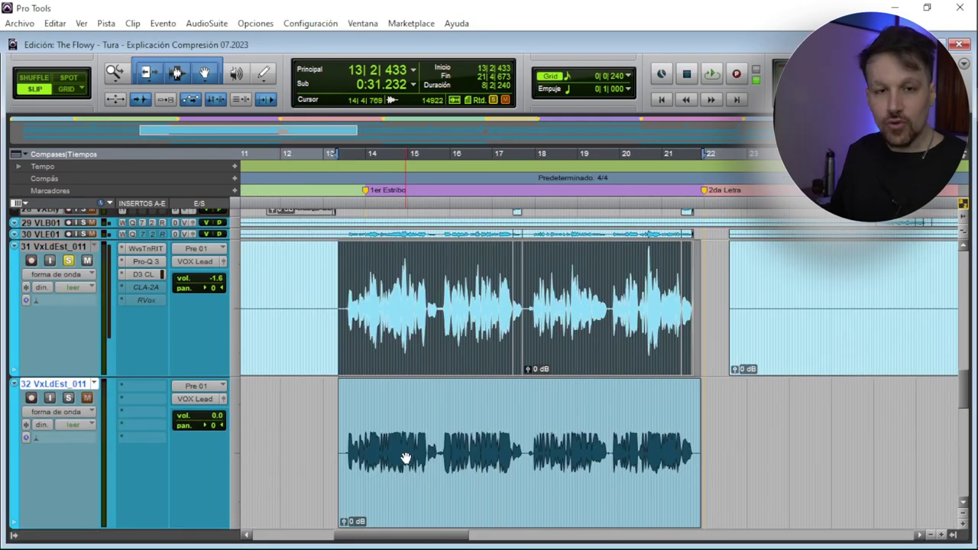
left_click(722, 446)
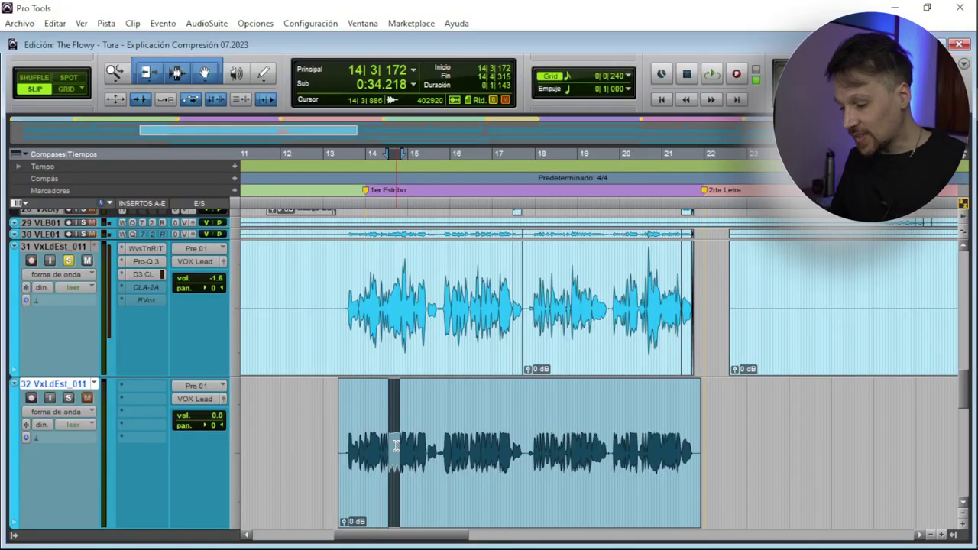
Compare the original and compressed waveforms in close detail around beat 3 of bar 14
key("ctrl+bracketright")
key("ctrl+bracketright")
key("ctrl+bracketright")
key("ctrl+bracketright")
key("ctrl+bracketright")
key("ctrl+bracketright")
key("ctrl+bracketright")
key("ctrl+bracketright")
key("ctrl+bracketright")
key("ctrl+bracketright")
key("ctrl+bracketright")
key("ctrl+bracketright")
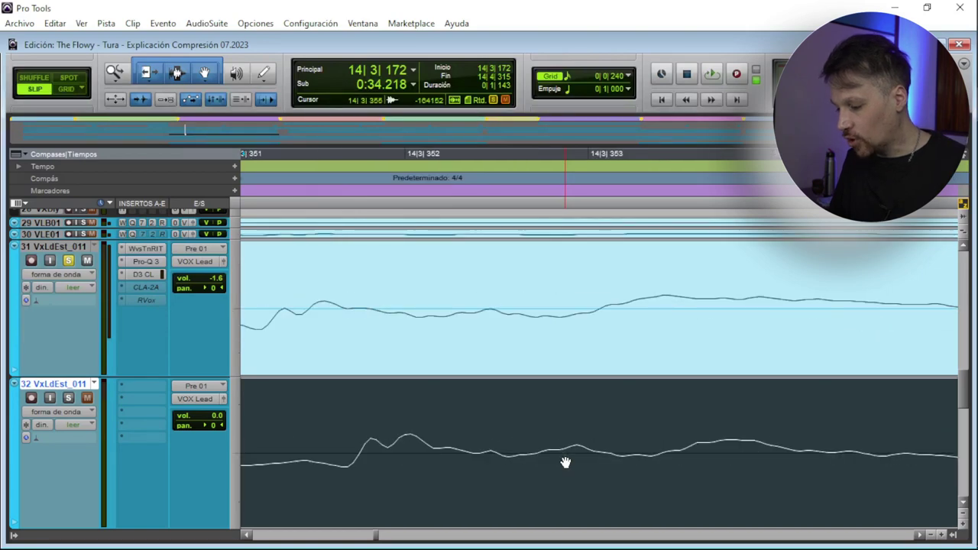
scroll(514, 464, "left", 5)
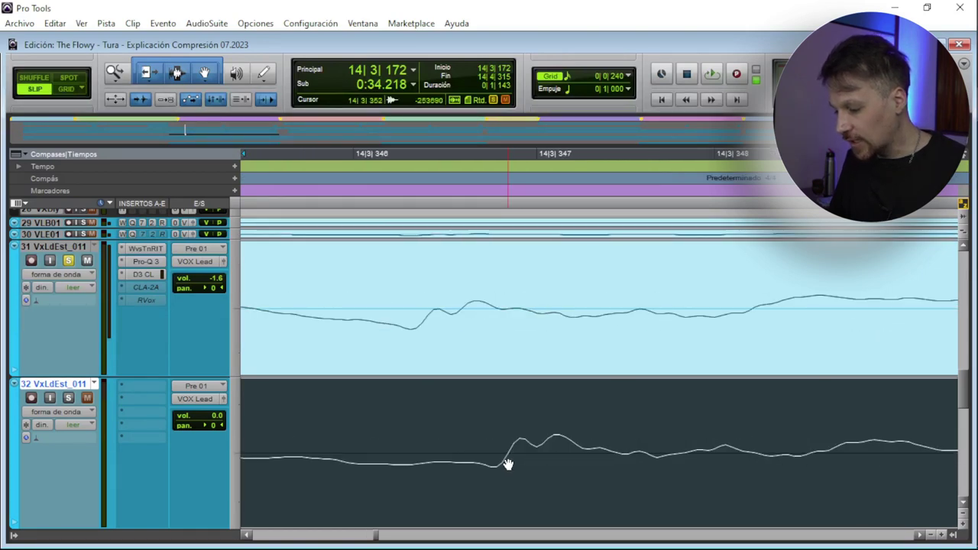